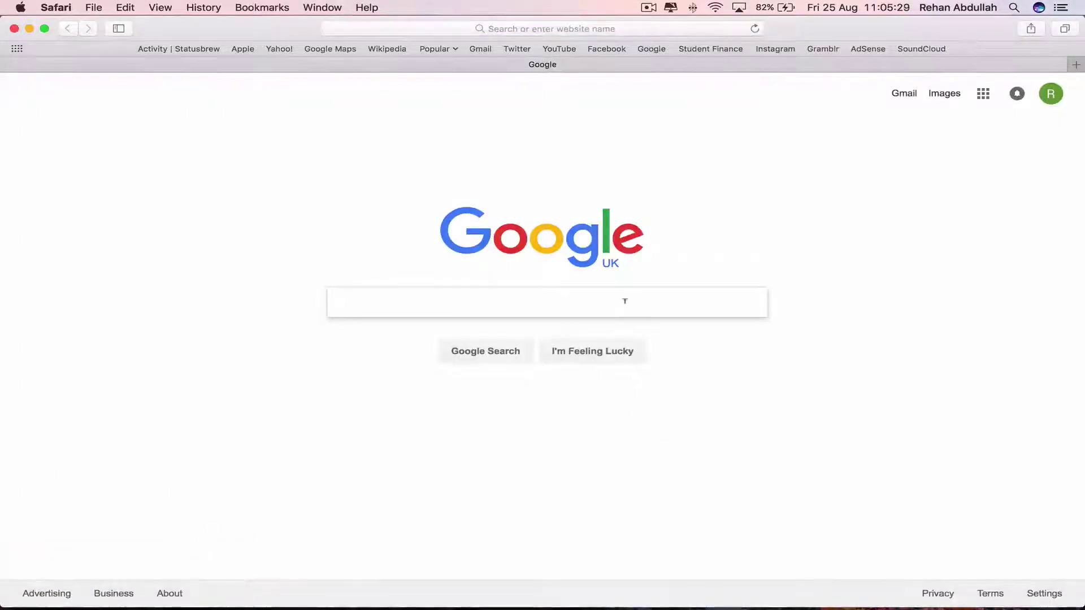
pyautogui.write('insta')
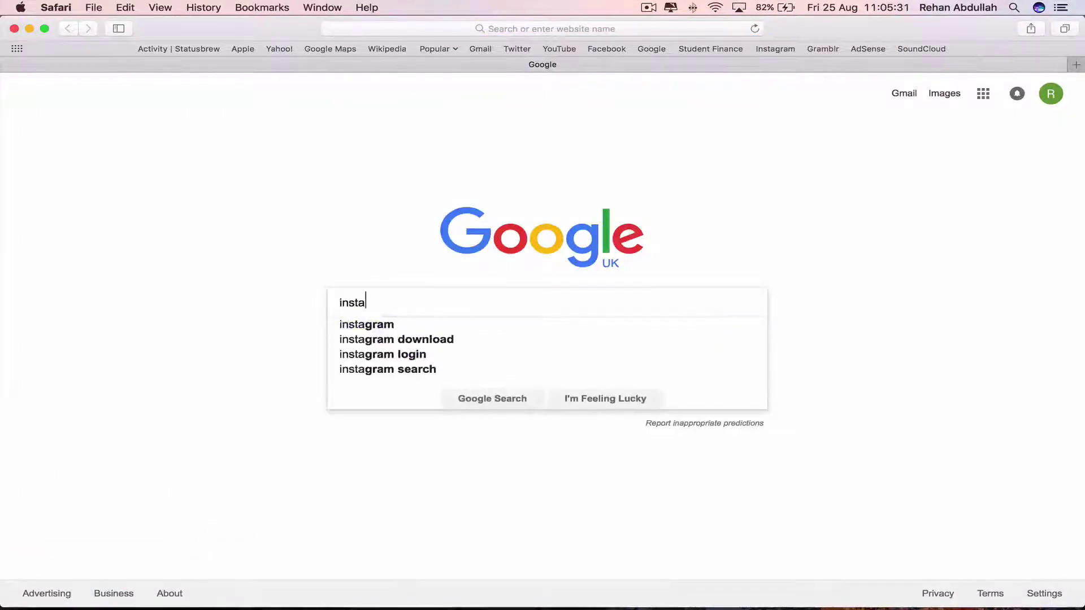
pyautogui.write('gram')
# - Search Google for 'instagram' and go to Instagram's website from the first result
pyautogui.press('Return')
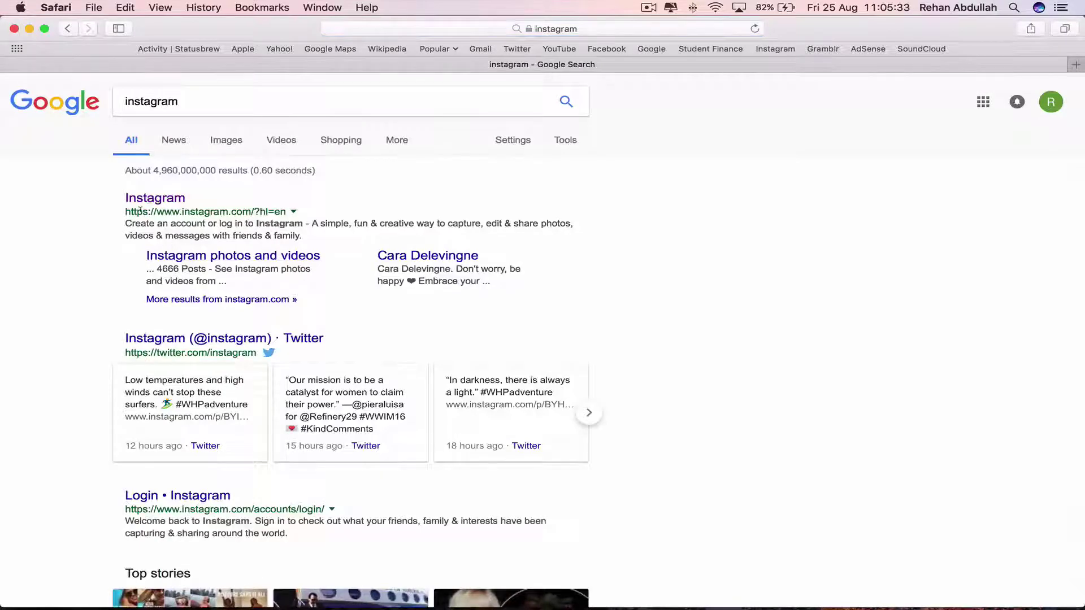
pyautogui.click(157, 200)
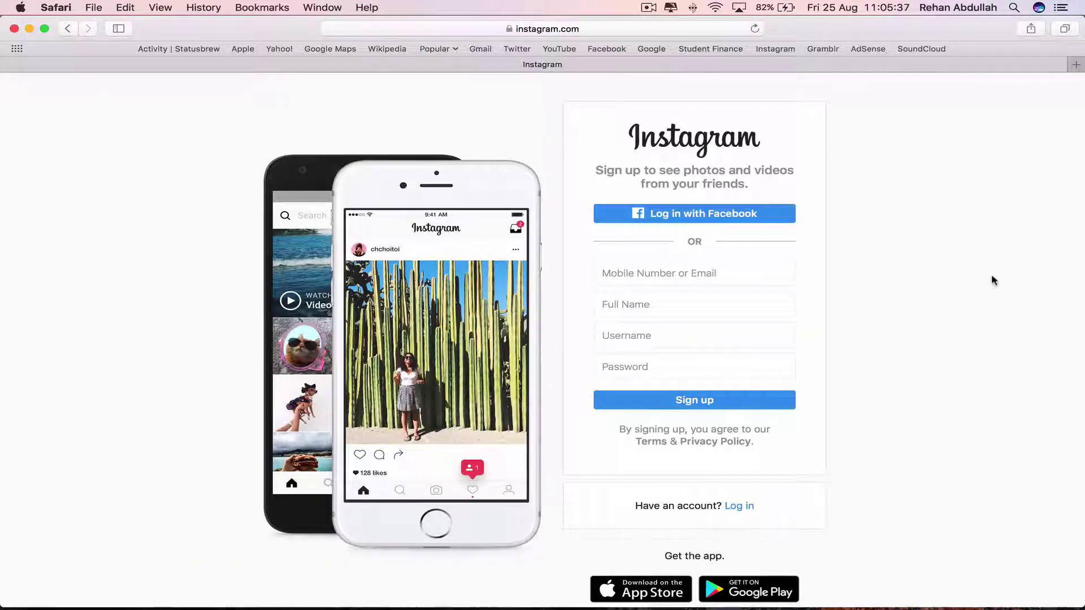
# - Return to Instagram's sign-up form and enter the email and full name
pyautogui.click(738, 506)
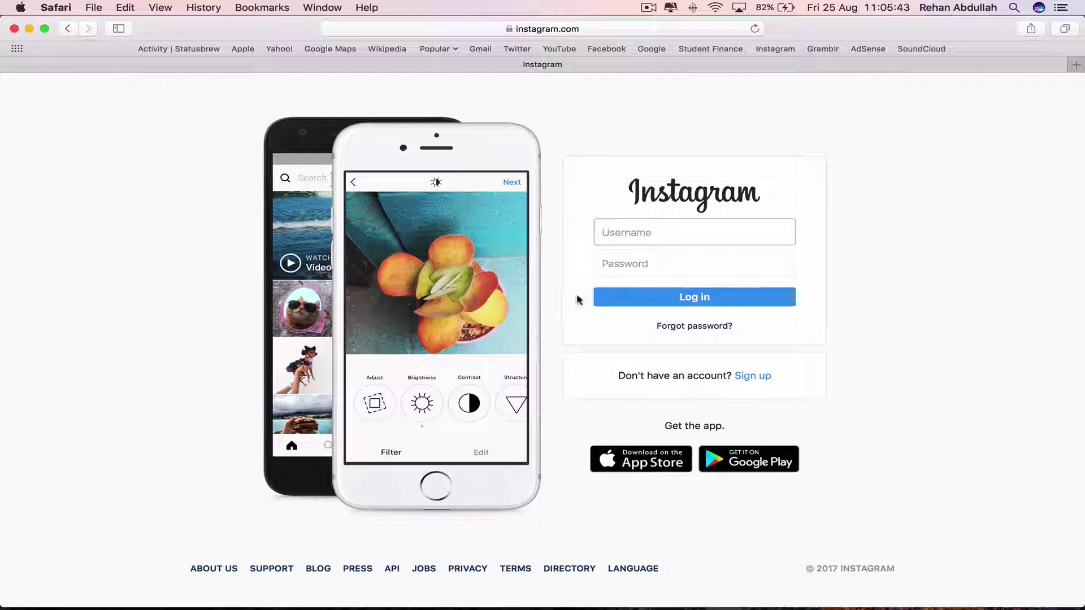
pyautogui.click(761, 378)
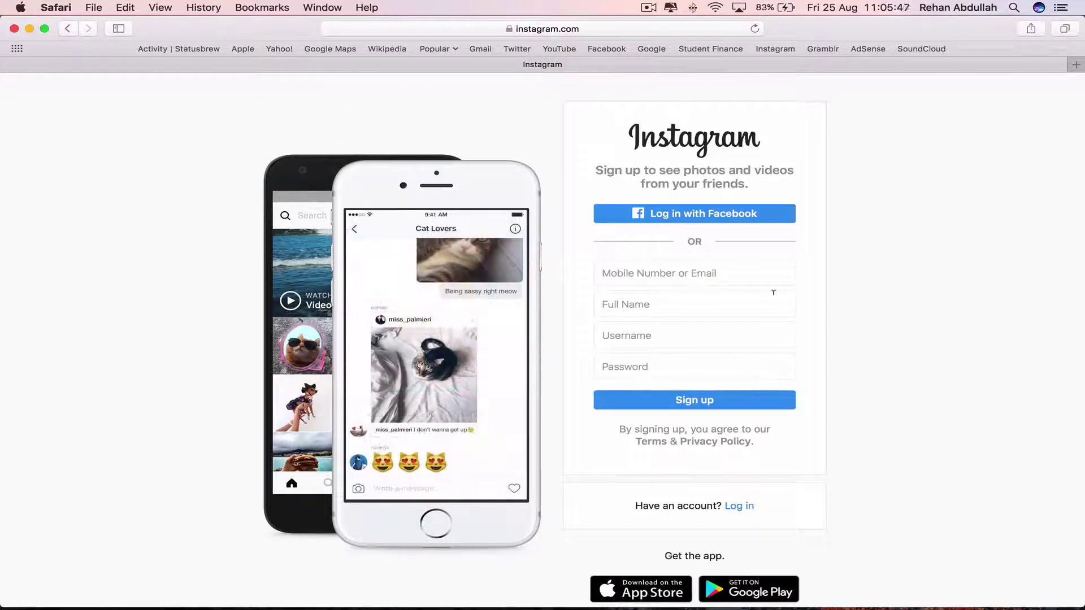
pyautogui.click(683, 270)
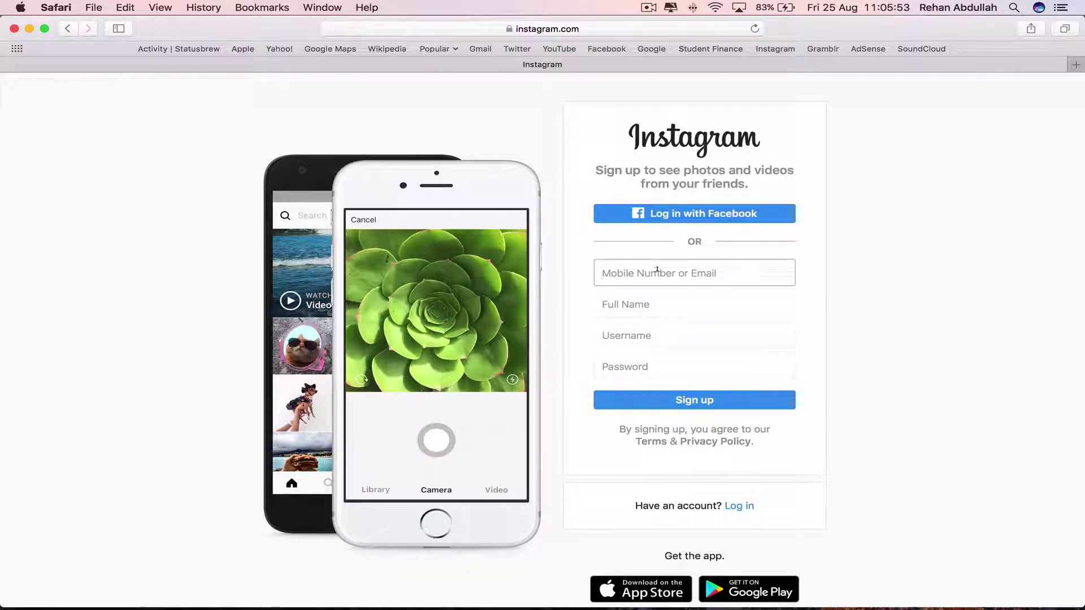
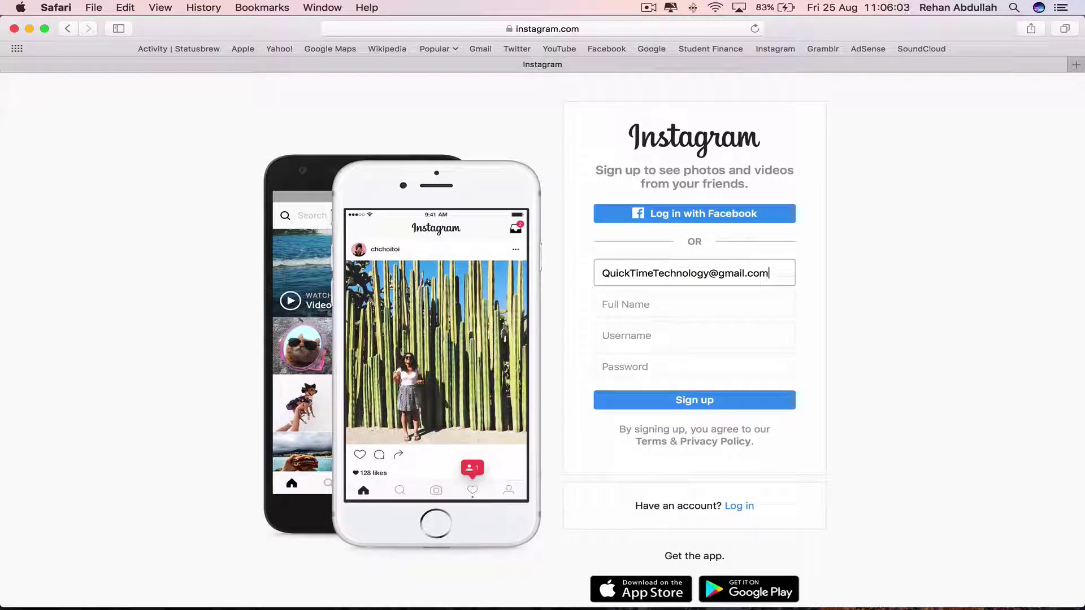
pyautogui.press('Tab')
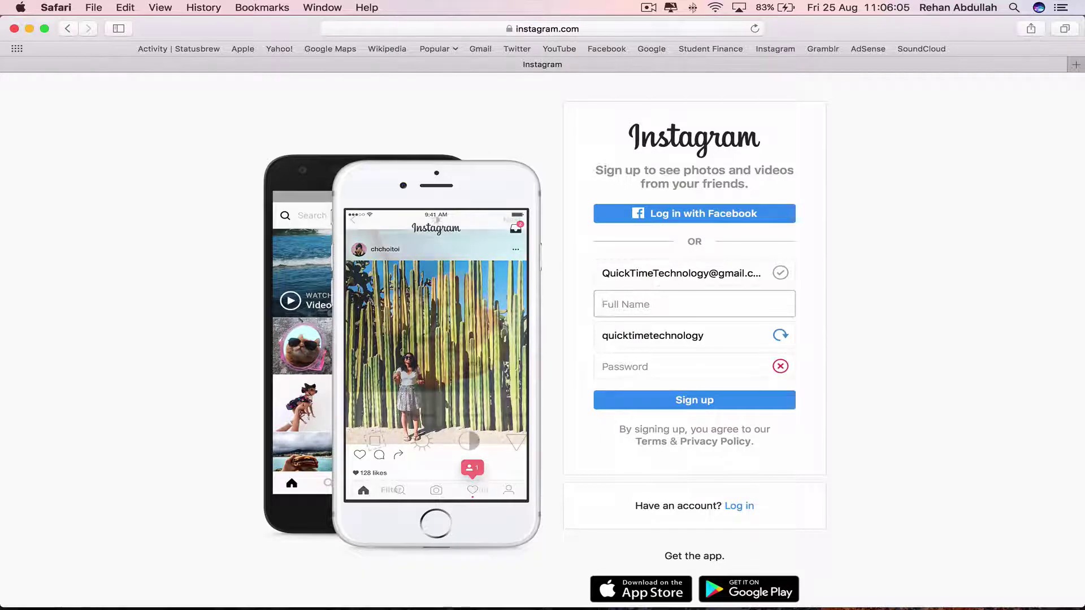
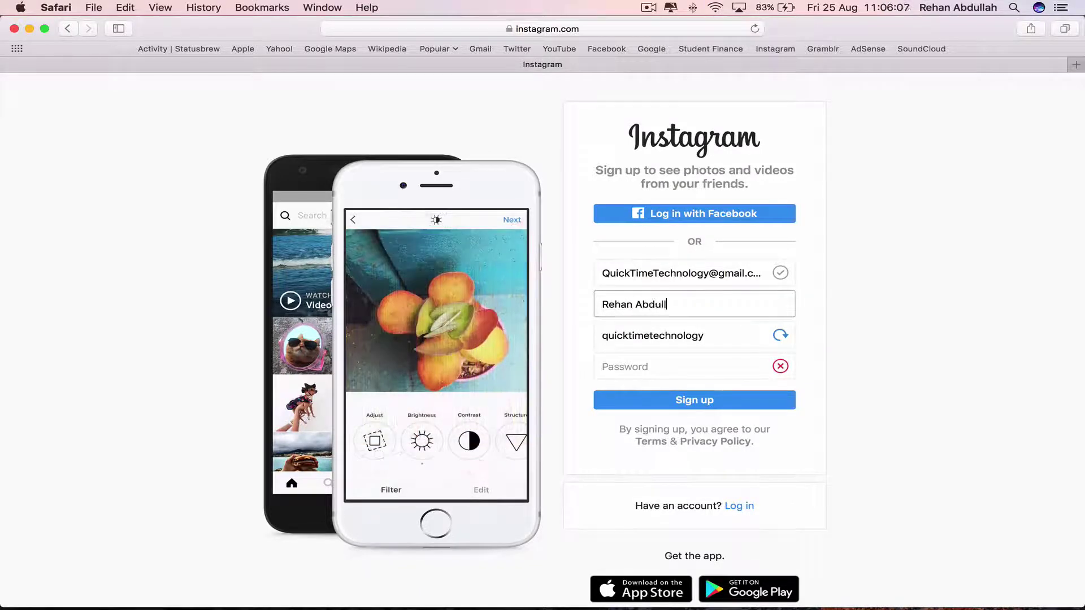
# - Capitalise the suggested username's three words and enter a password
pyautogui.click(607, 336)
pyautogui.press('BackSpace')
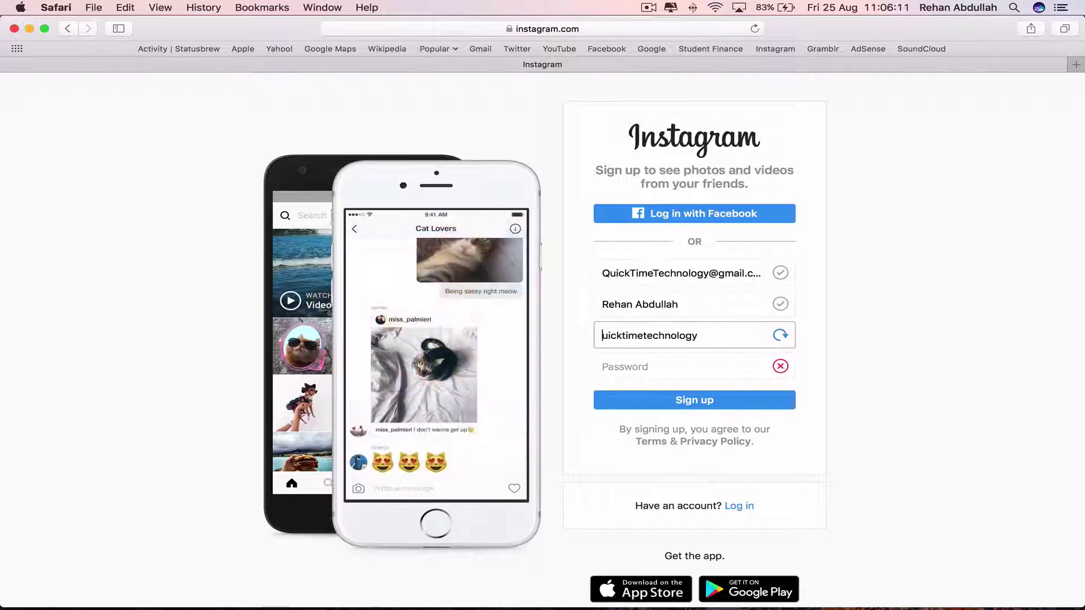
pyautogui.write('Q')
pyautogui.click(634, 337)
pyautogui.press('BackSpace')
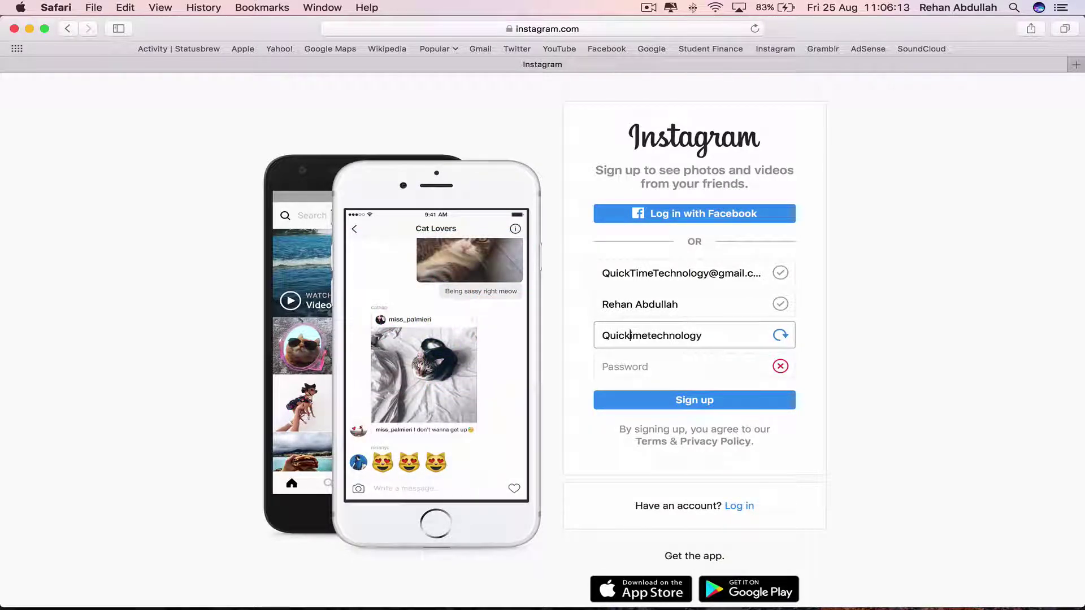
pyautogui.write('T')
pyautogui.click(655, 336)
pyautogui.press('BackSpace')
pyautogui.write('T')
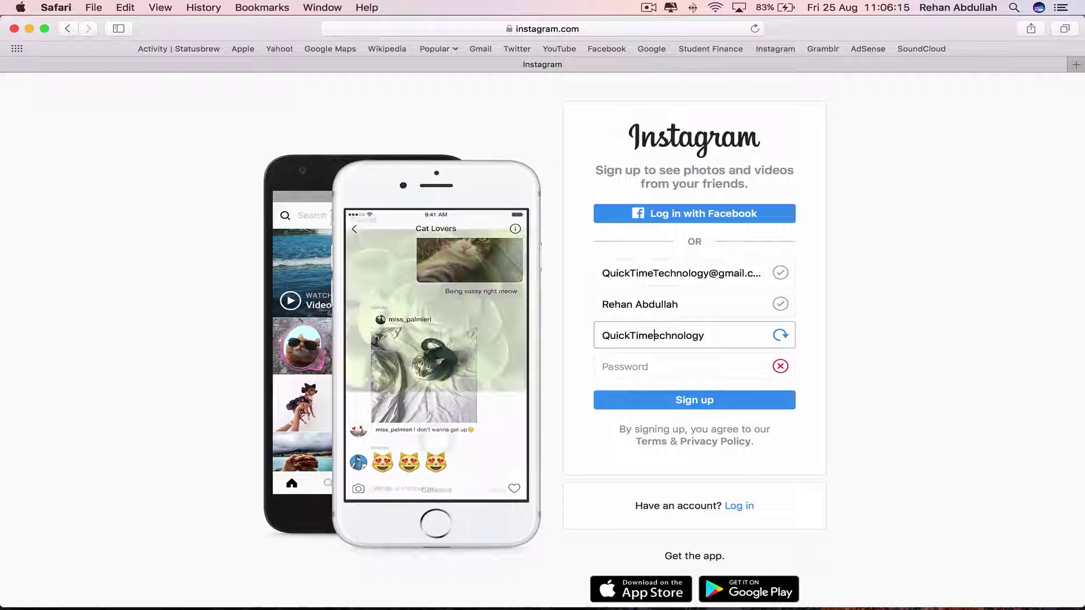
pyautogui.click(929, 309)
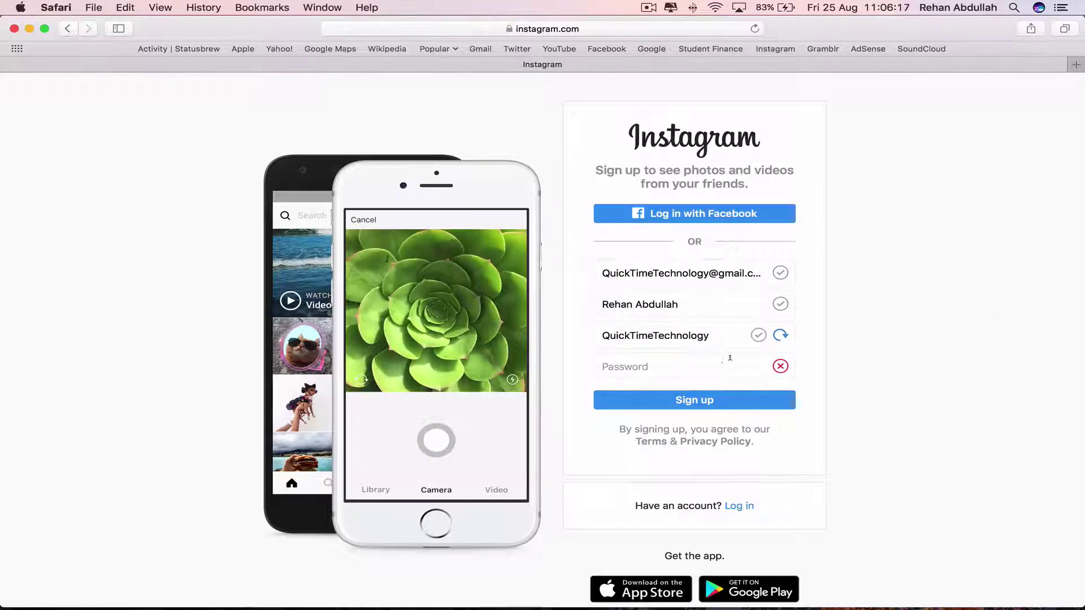
pyautogui.click(712, 362)
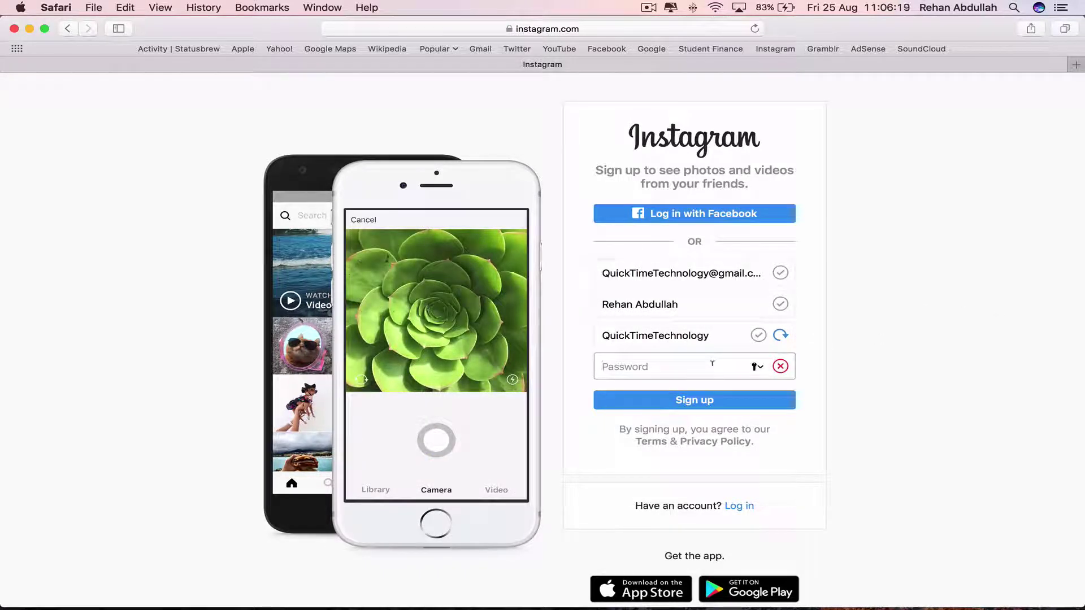
pyautogui.write('********')
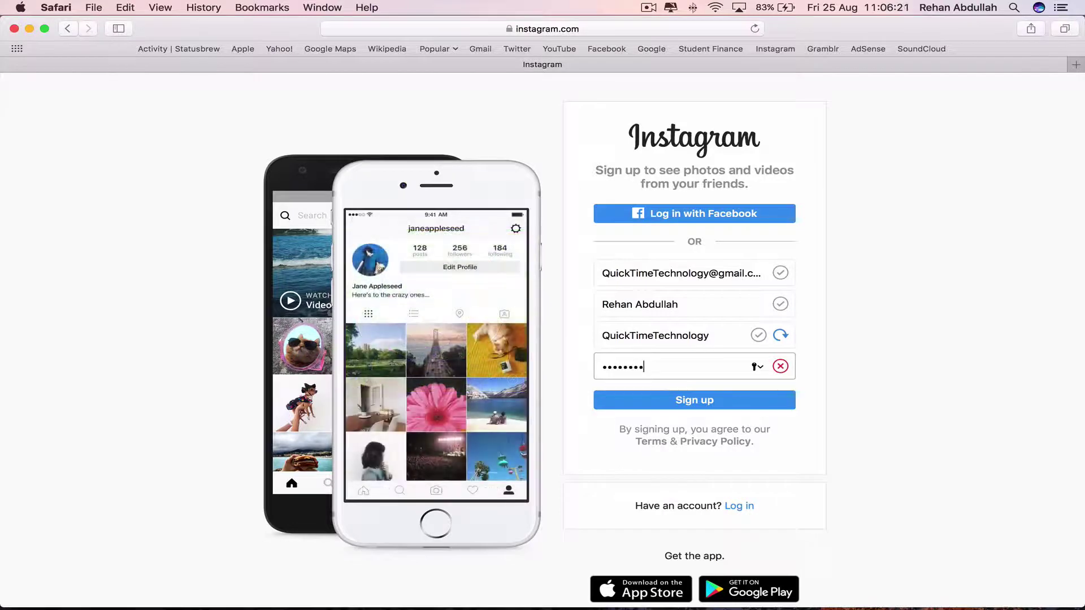
pyautogui.click(920, 336)
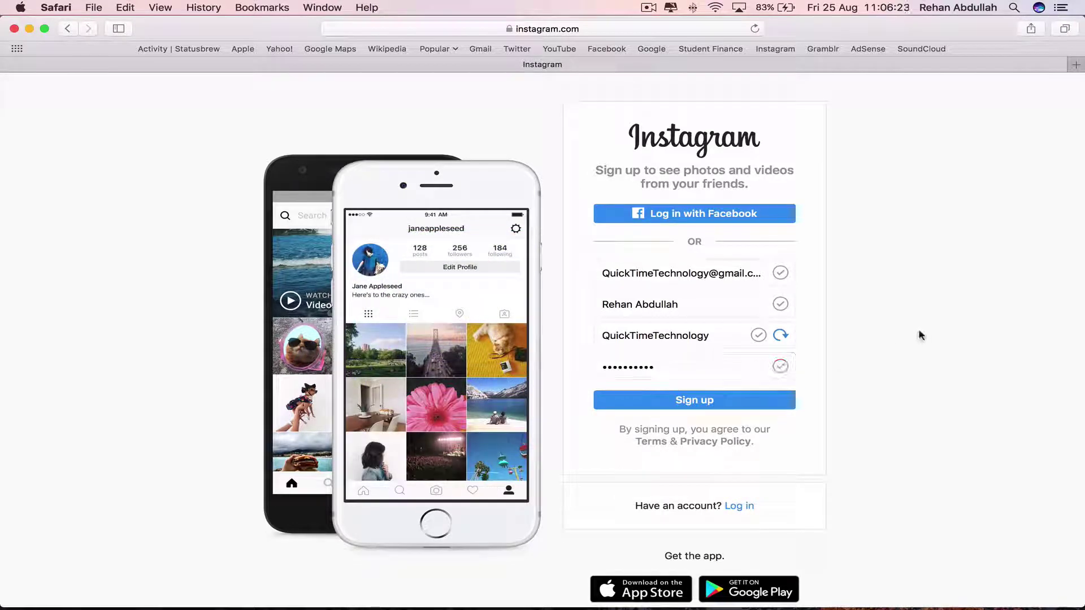
# - Submit the sign-up form and save the new password to iCloud Keychain
pyautogui.click(716, 405)
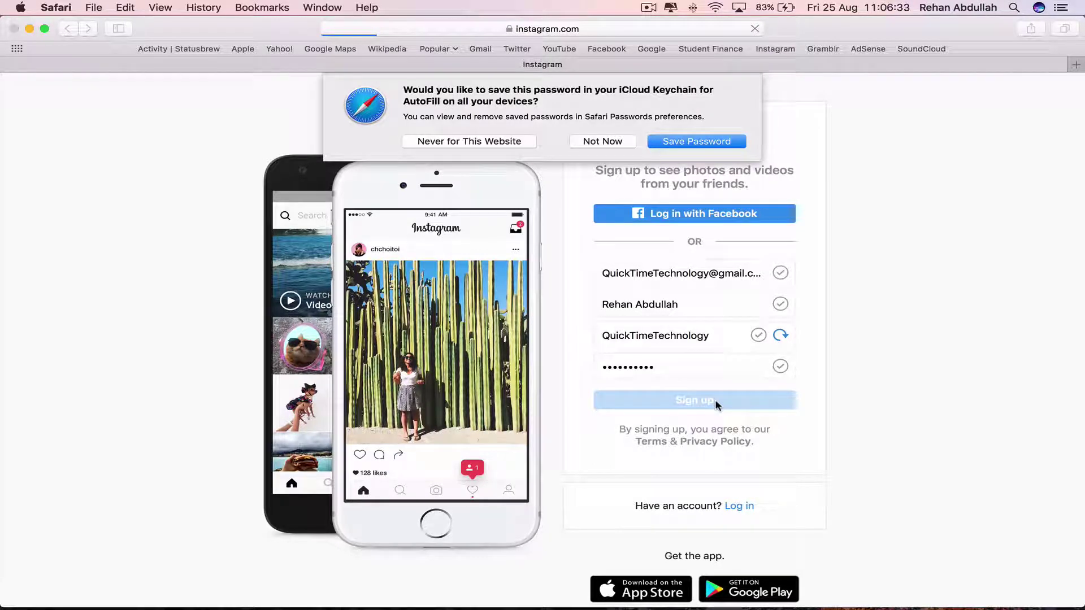
pyautogui.click(717, 142)
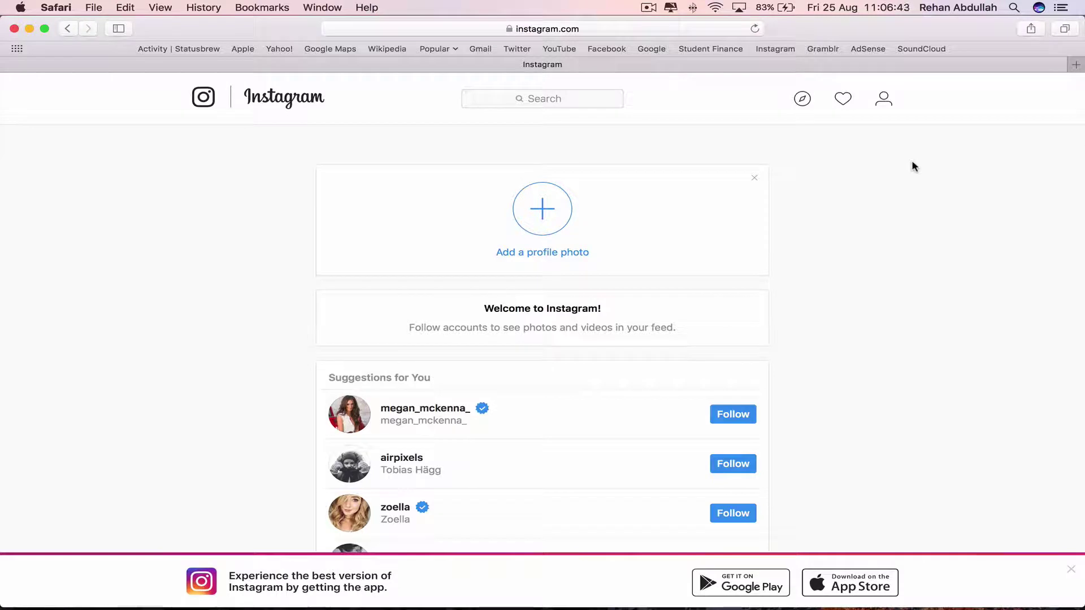
# - Go to the new account's profile page and dismiss the get-the-app banner
pyautogui.click(884, 101)
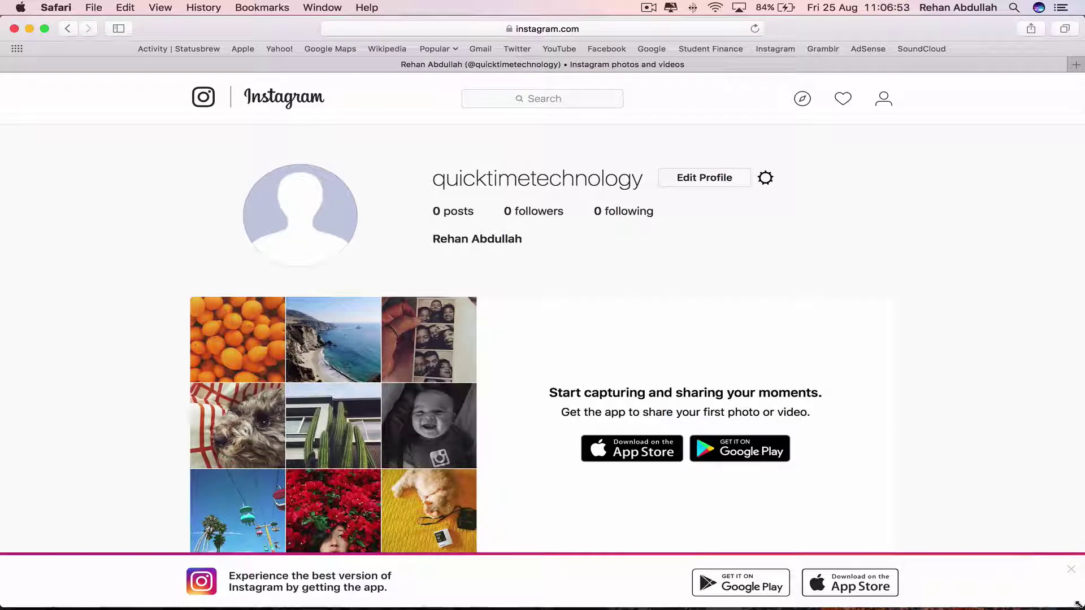
pyautogui.click(1070, 571)
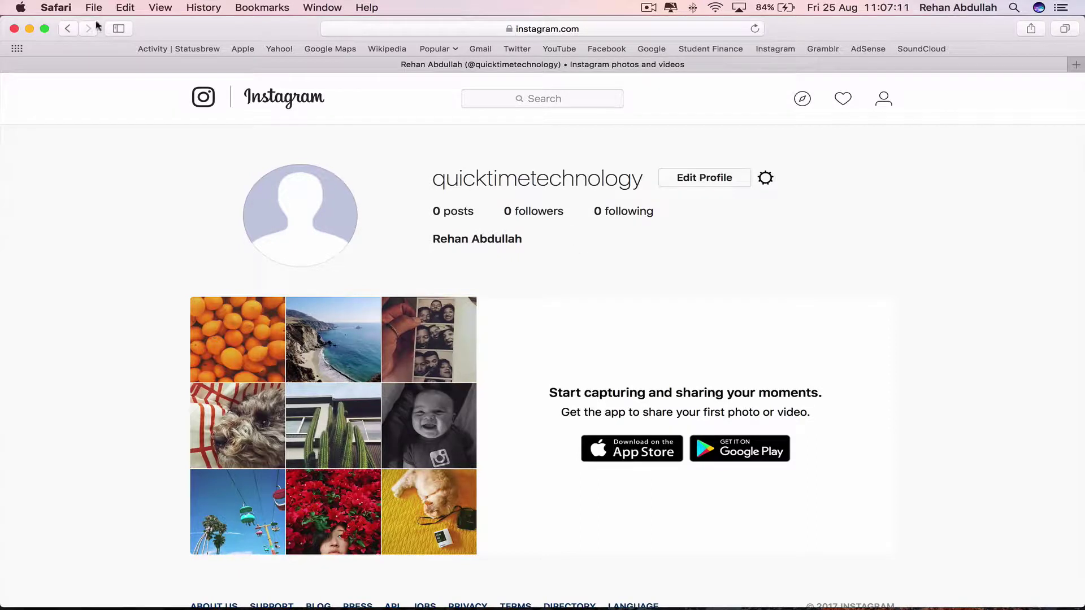
# - Quit Safari from its application menu
pyautogui.click(64, 6)
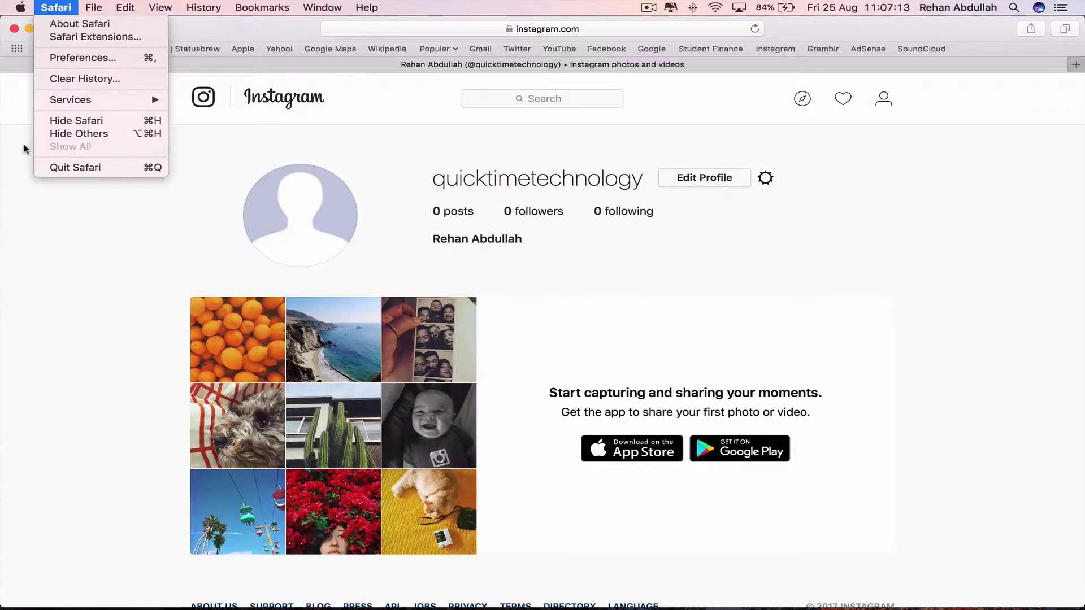
pyautogui.click(74, 168)
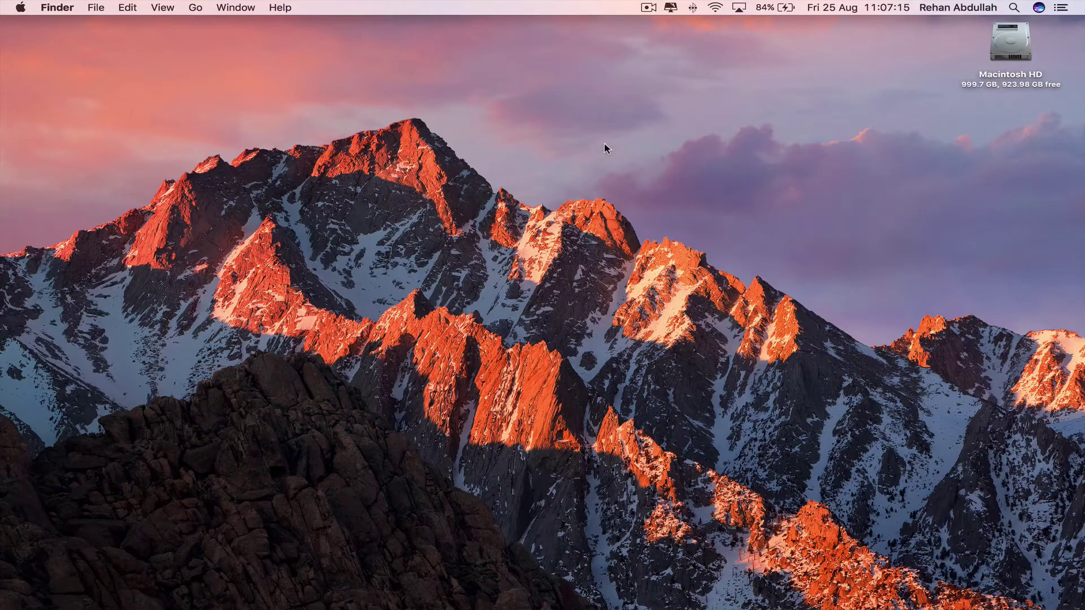